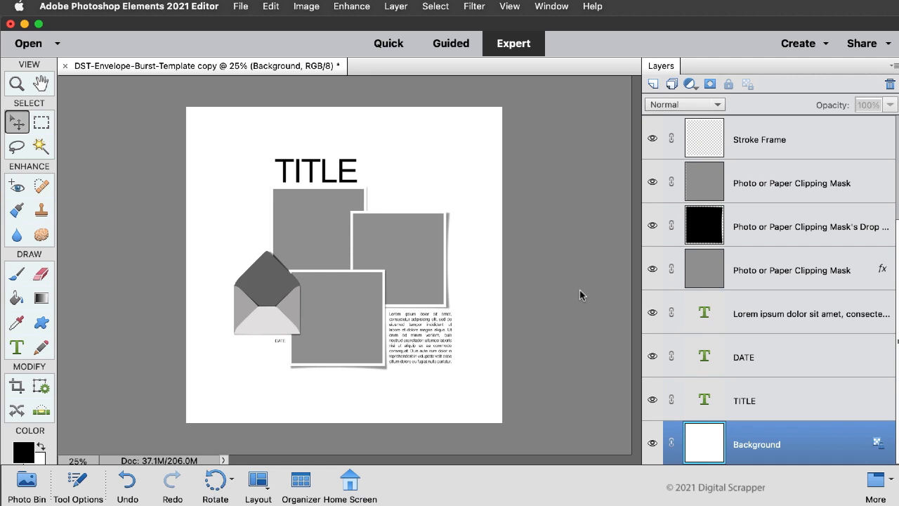
Step: Expand the Envelope group and add a new layer directly above the "Envelope Flap - Paper Clipping Mask" layer
scroll(692, 271, "up", 4)
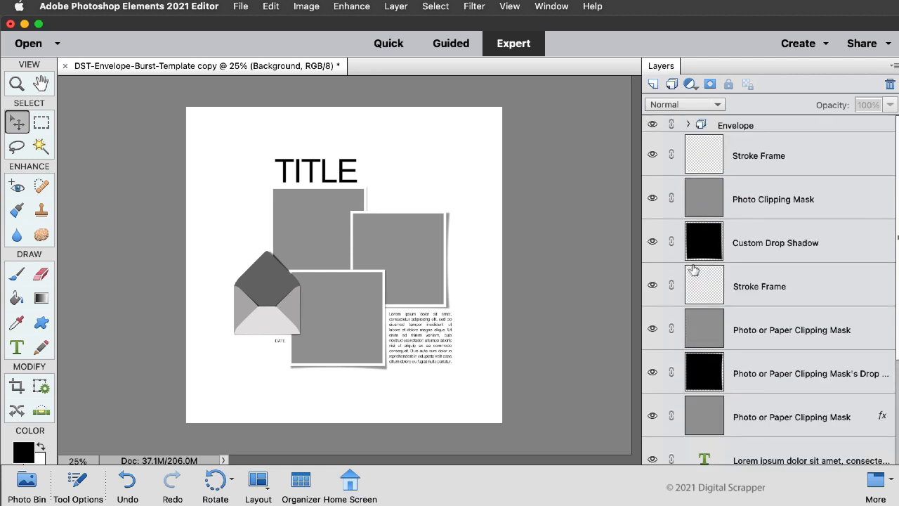
left_click(689, 125)
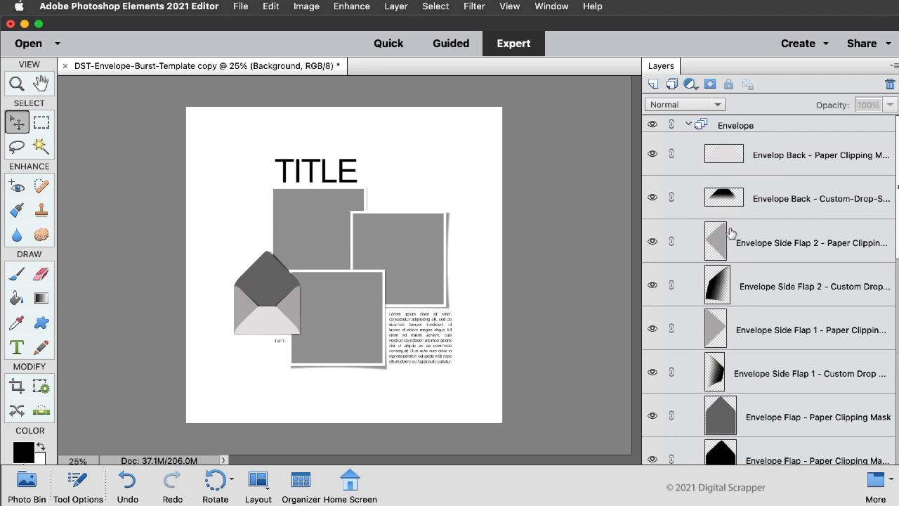
left_click(807, 420)
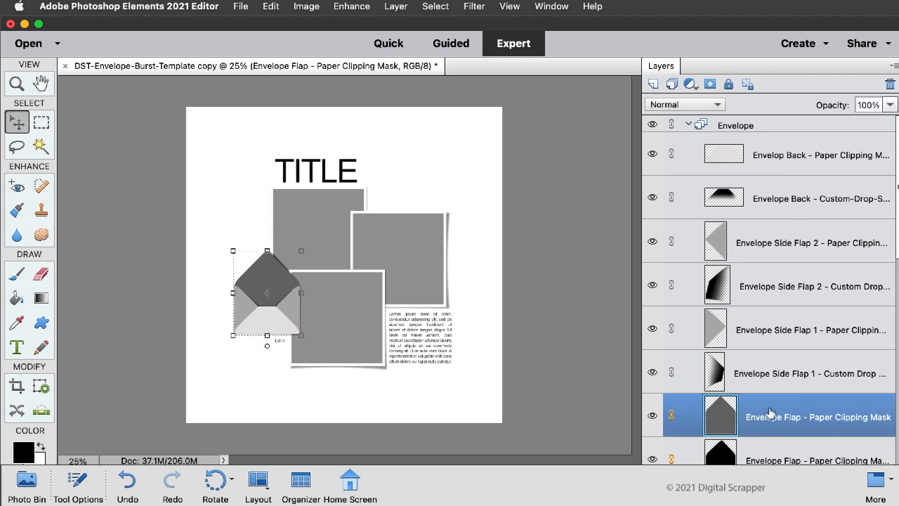
scroll(788, 405, "down", 1)
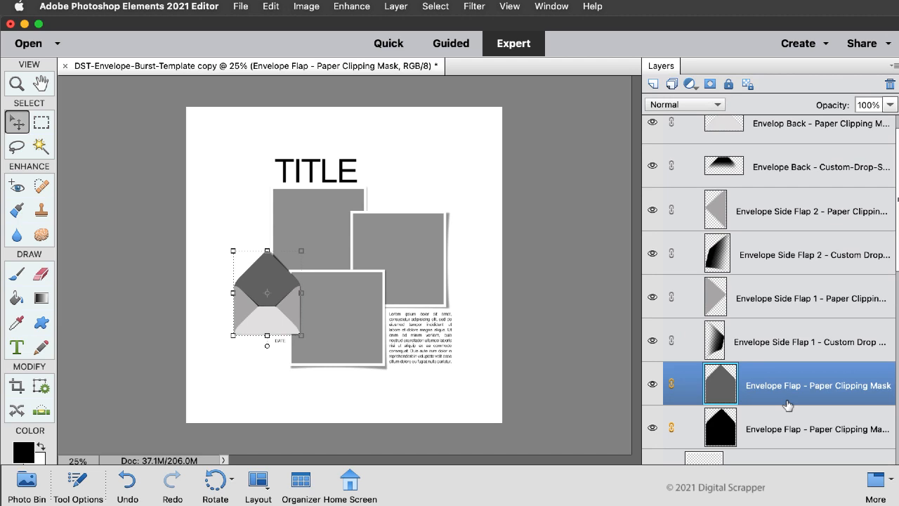
left_click(653, 85)
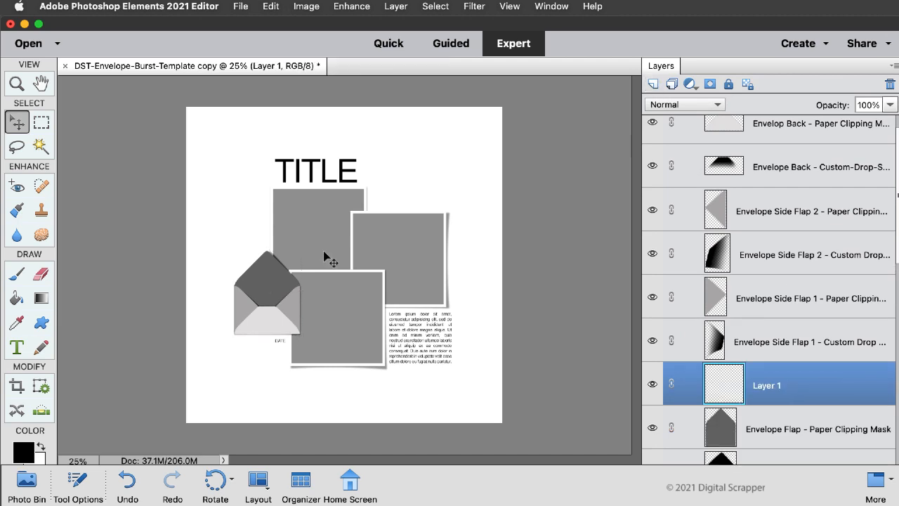
Step: Set the foreground color to medium gray 7a7979
left_click(25, 453)
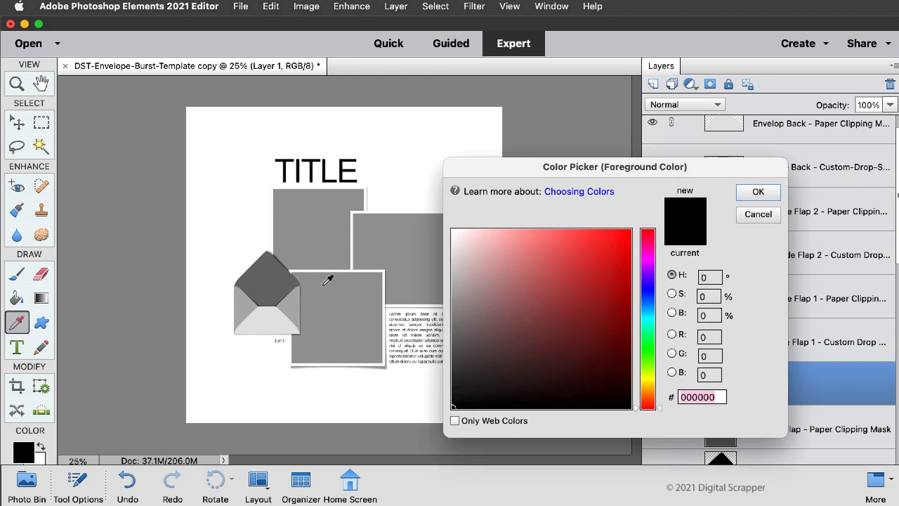
left_click(453, 322)
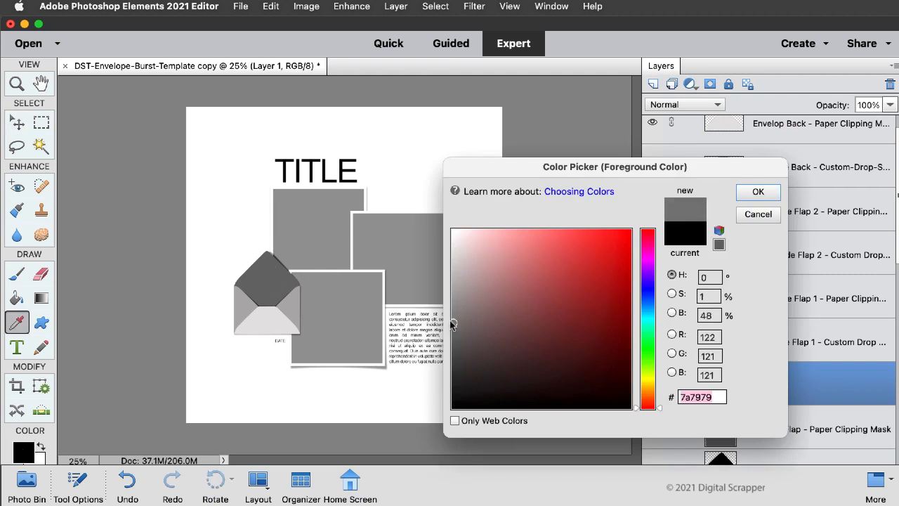
left_click(760, 198)
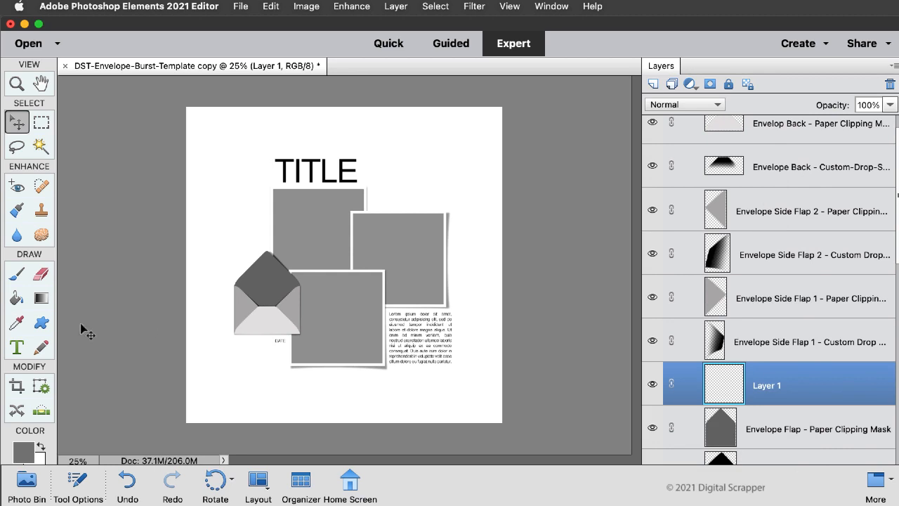
Step: Set up the Brush tool with the Hard Round 19 pixels tip from Default Brushes and a size of 80 px
left_click(16, 278)
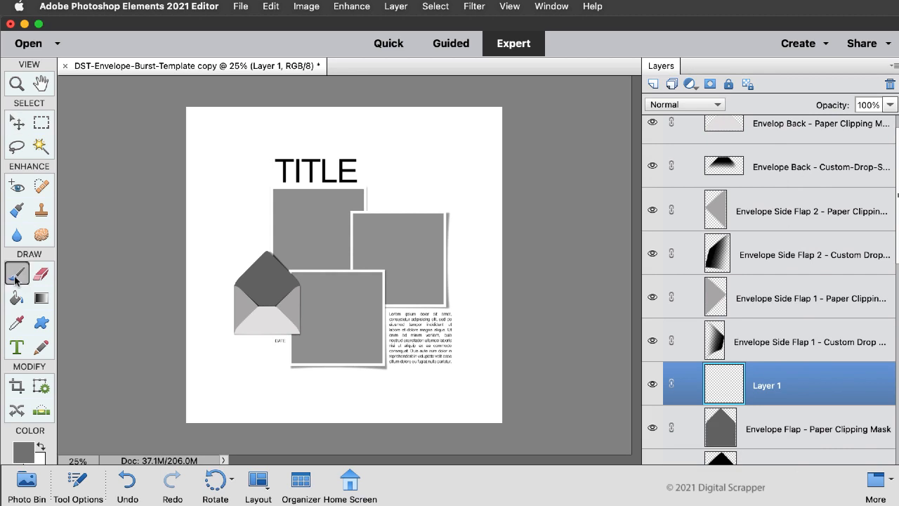
left_click(77, 484)
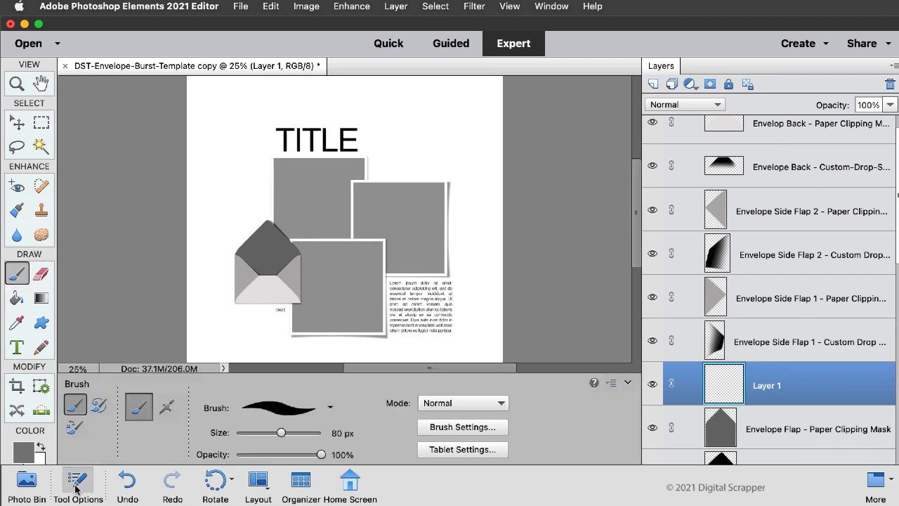
left_click(282, 410)
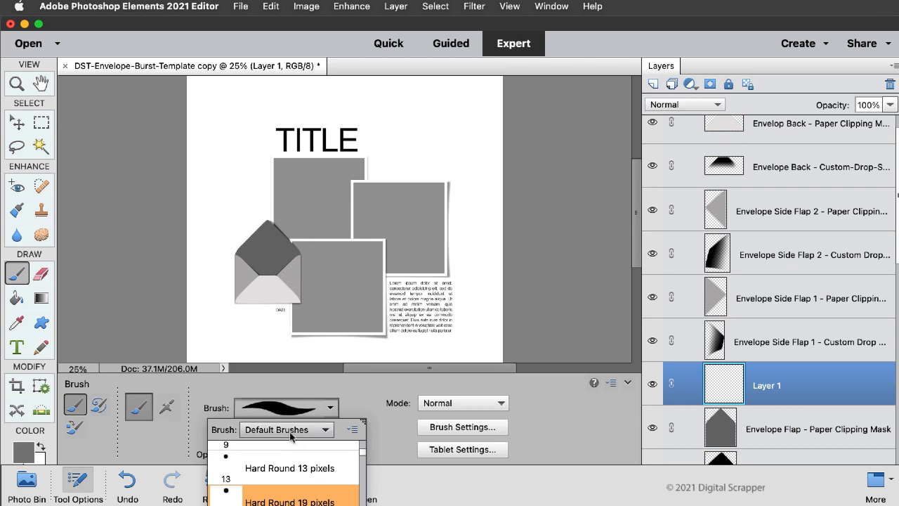
left_click(326, 501)
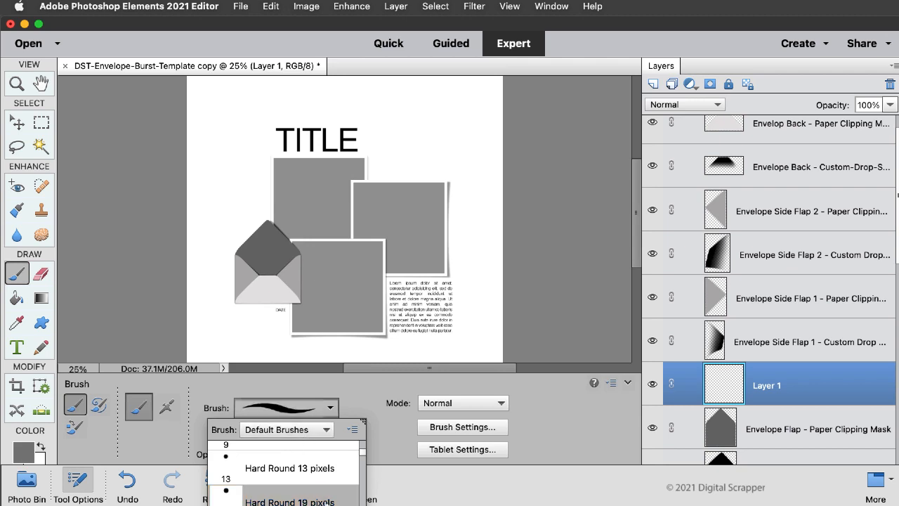
left_click_drag(361, 432, 320, 433)
type("80")
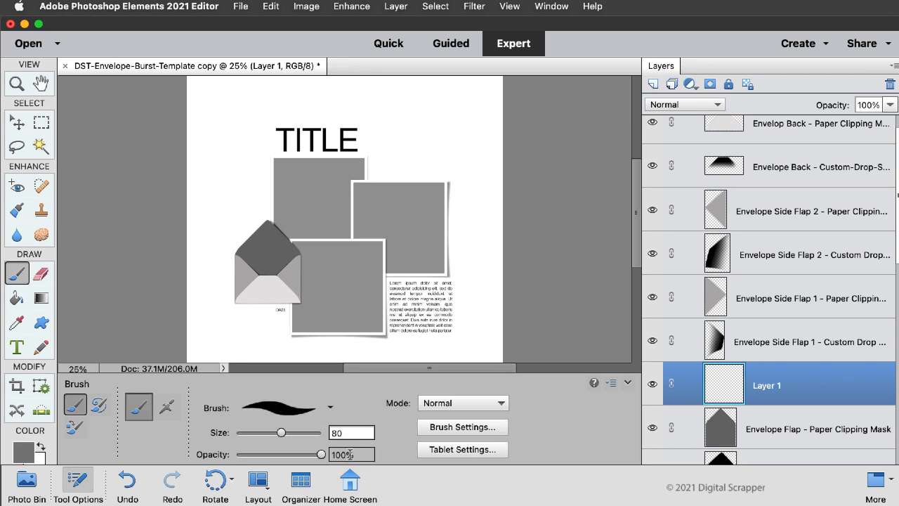
key("Return")
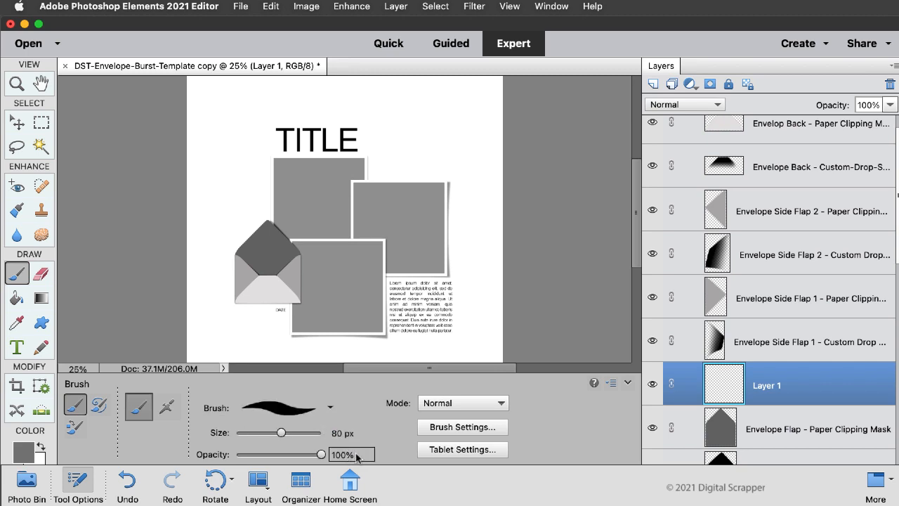
Step: Configure the brush settings with 100% scatter and 1000% spacing
left_click(458, 429)
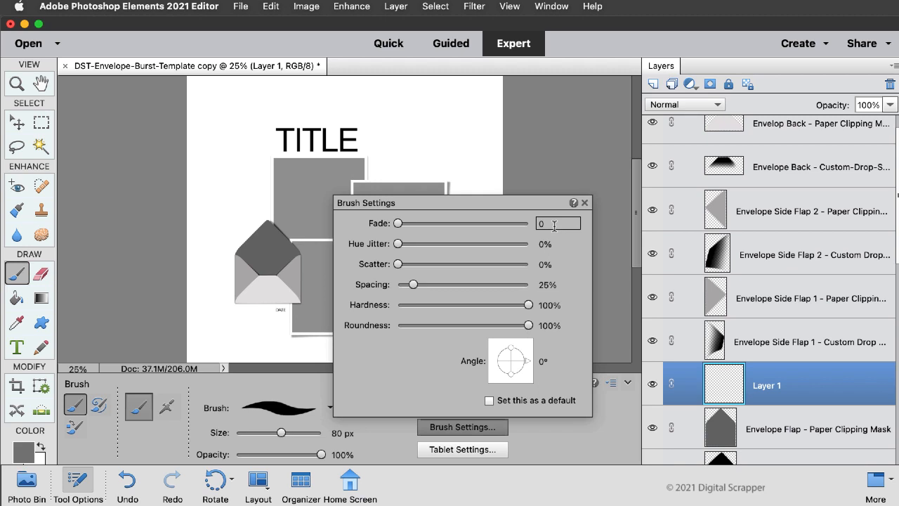
left_click(555, 264)
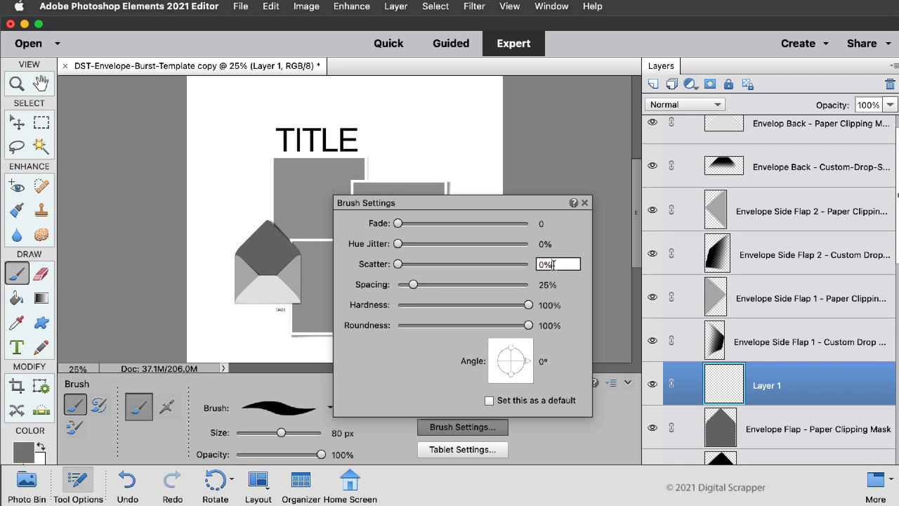
type("100")
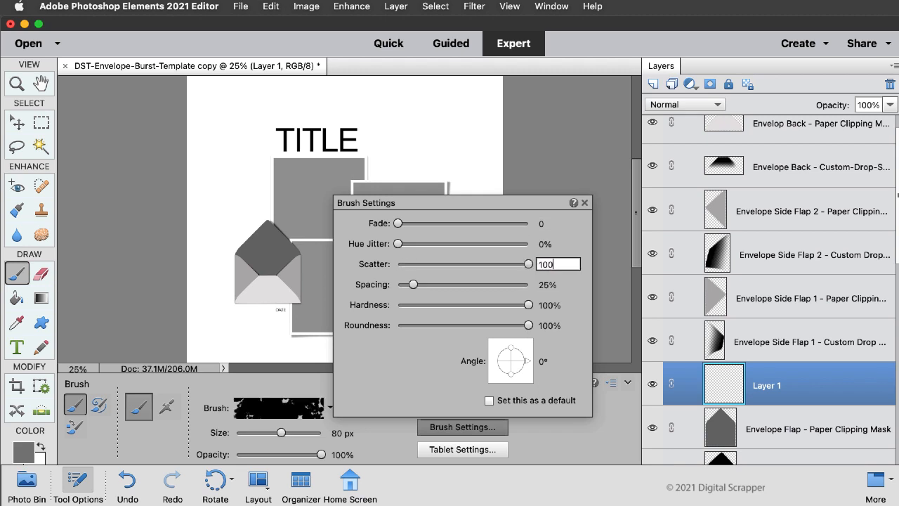
key("Tab")
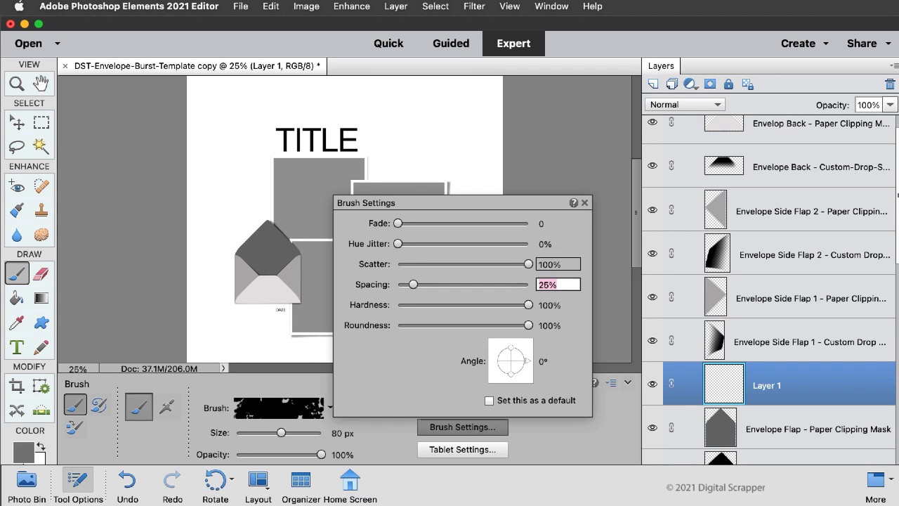
type("1000")
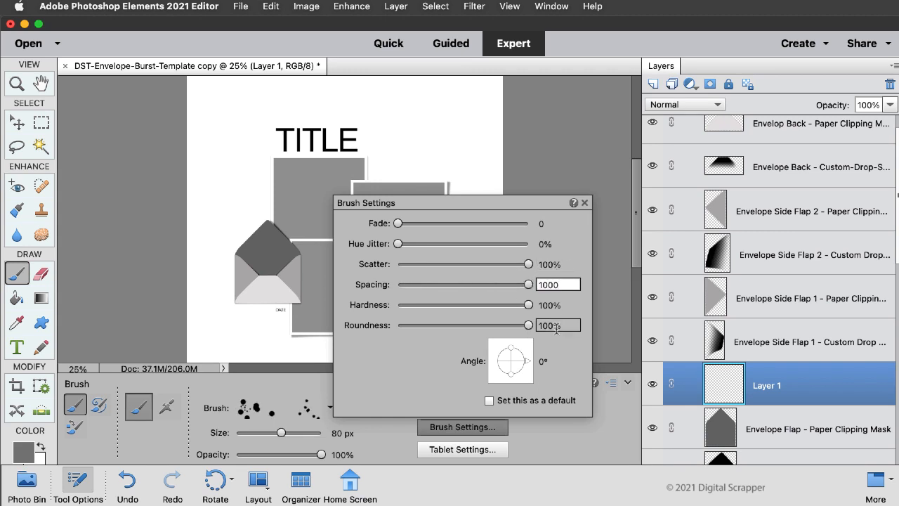
left_click(585, 203)
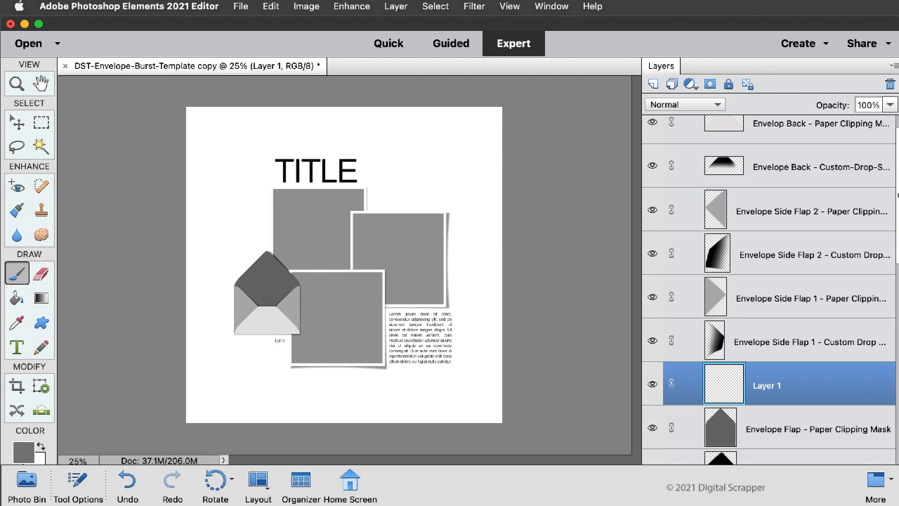
Step: Paint scattered gray confetti dots on the new layer, bursting from the open envelope toward the page's upper-left side
left_click(269, 302)
mouse_move(247, 267)
left_mouse_down()
mouse_move(248, 227)
mouse_move(233, 232)
mouse_move(242, 243)
mouse_move(231, 235)
mouse_move(228, 261)
mouse_move(231, 236)
mouse_move(209, 231)
mouse_move(213, 259)
mouse_move(234, 274)
left_mouse_up()
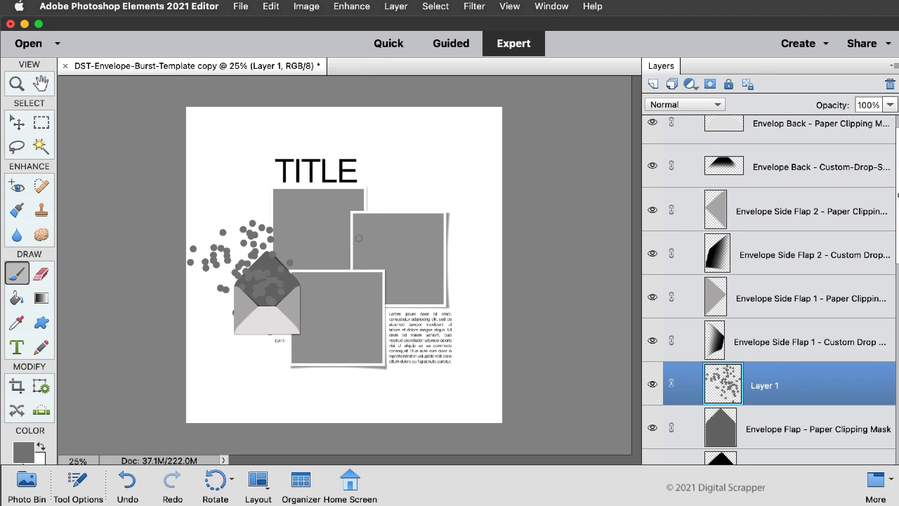
Step: Delete the stray dot below the envelope's lower edge using an Elliptical Marquee selection, and deselect
left_click(42, 122)
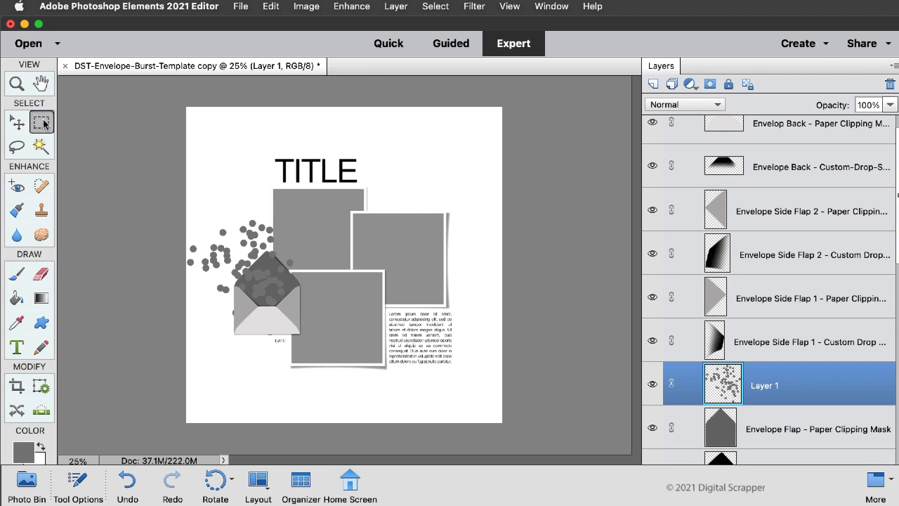
left_click(77, 487)
left_click(99, 404)
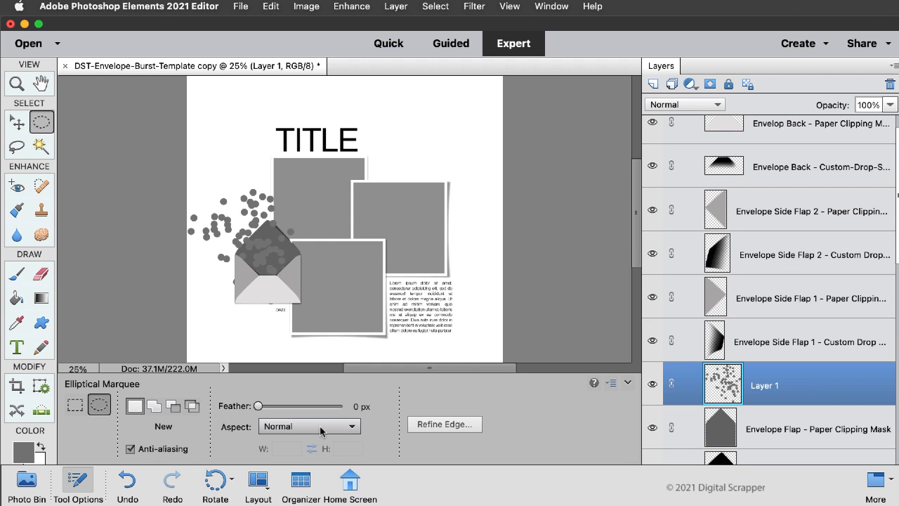
left_click(78, 483)
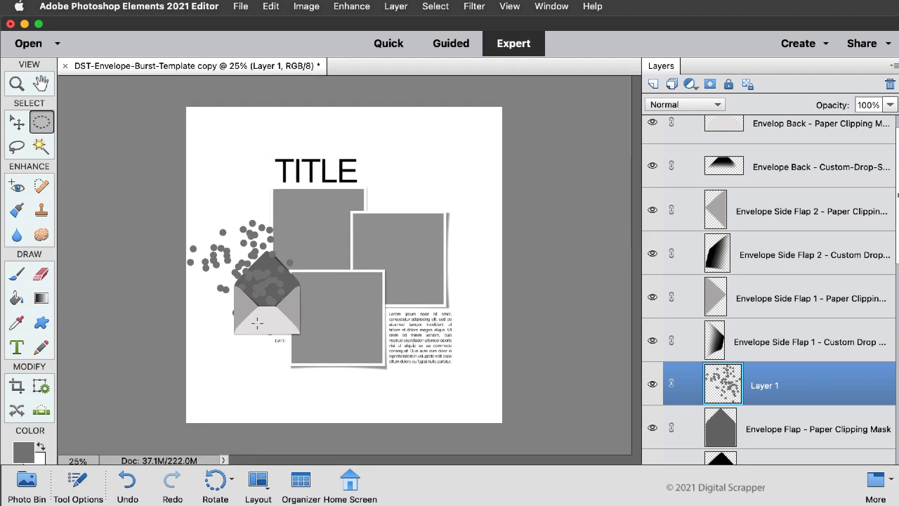
left_click_drag(257, 322, 279, 344)
key("Delete")
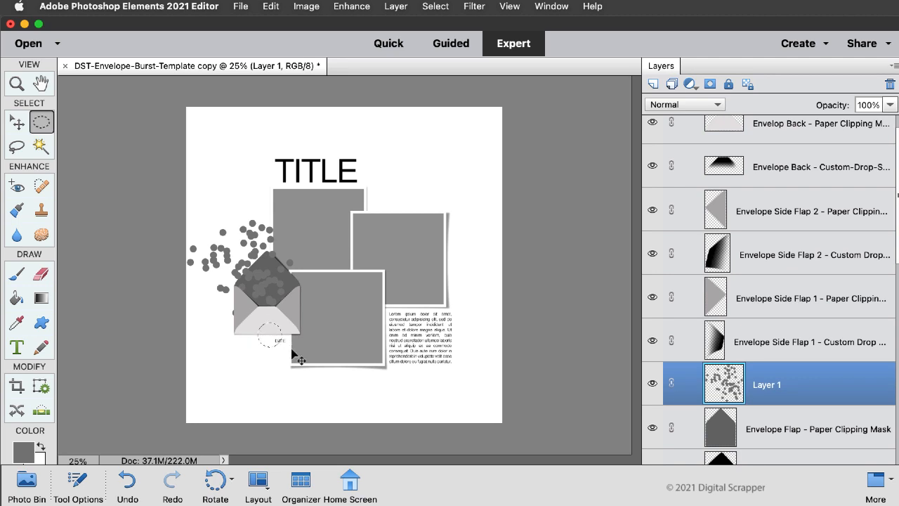
key("super+d")
Step: Enable a drop shadow in the style settings of the confetti dots layer
left_click(395, 6)
mouse_move(421, 84)
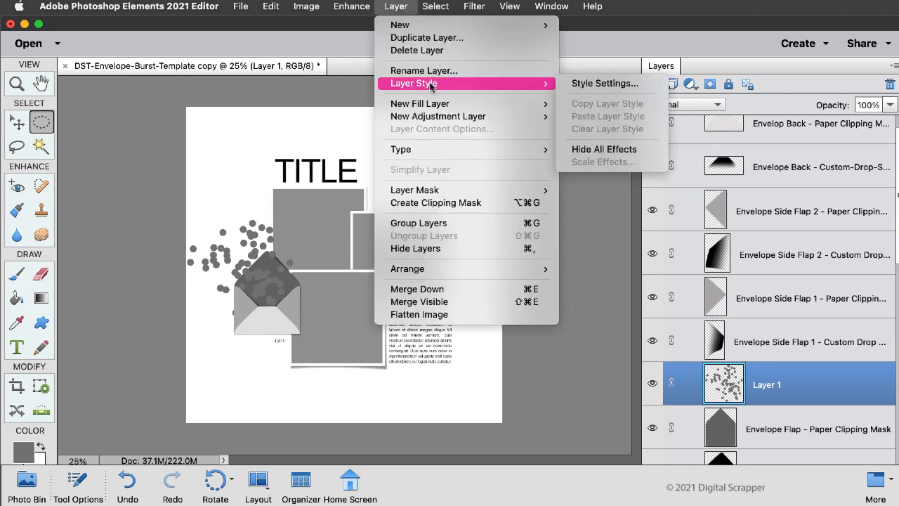
left_click(594, 84)
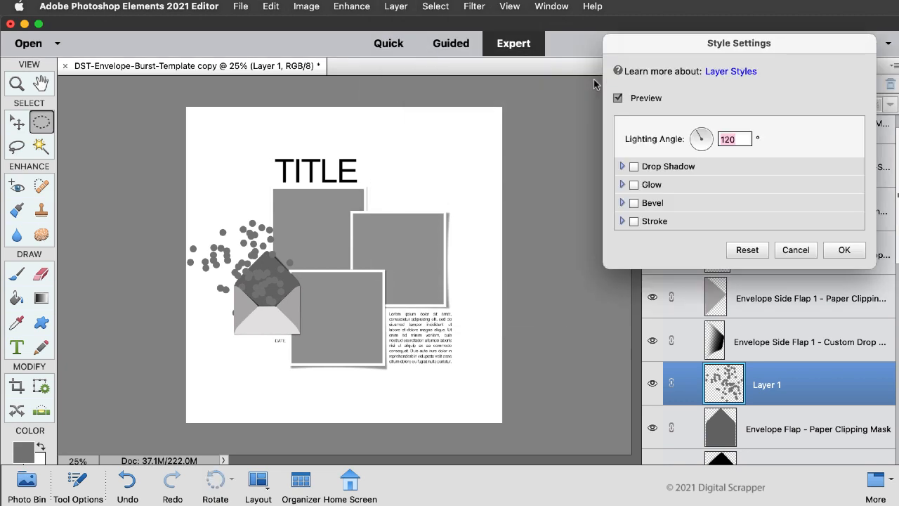
left_click_drag(777, 48, 601, 61)
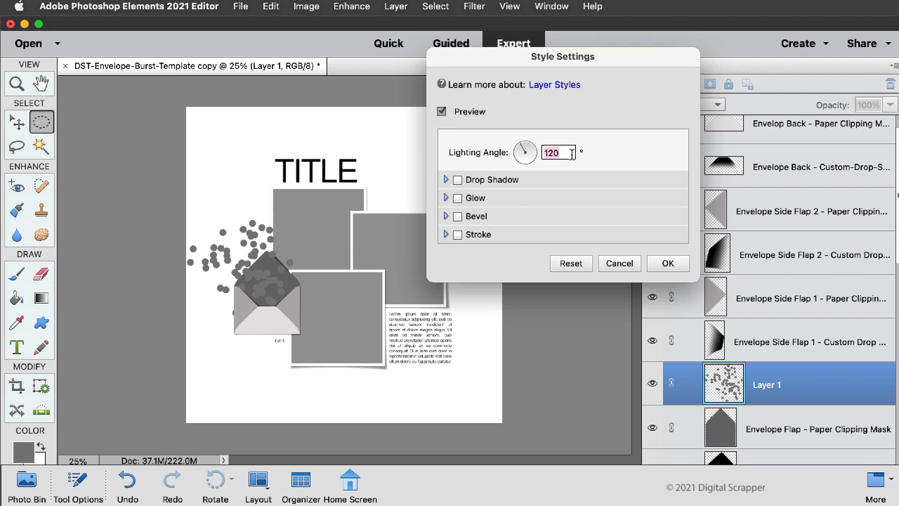
left_click(479, 182)
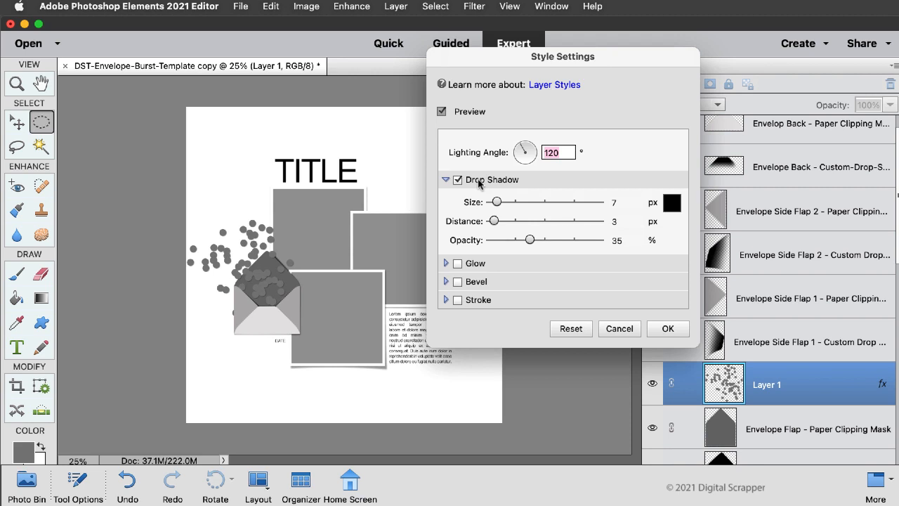
Step: Set the confetti drop shadow to size 5 px, distance 8 px and opacity 50%, and apply it
left_click(615, 203)
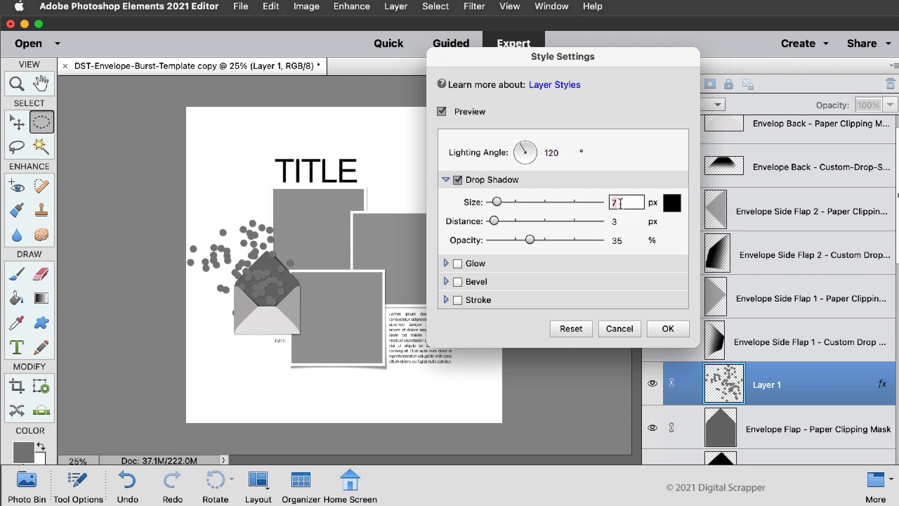
type("5")
left_click(620, 221)
double_click(620, 220)
type("8")
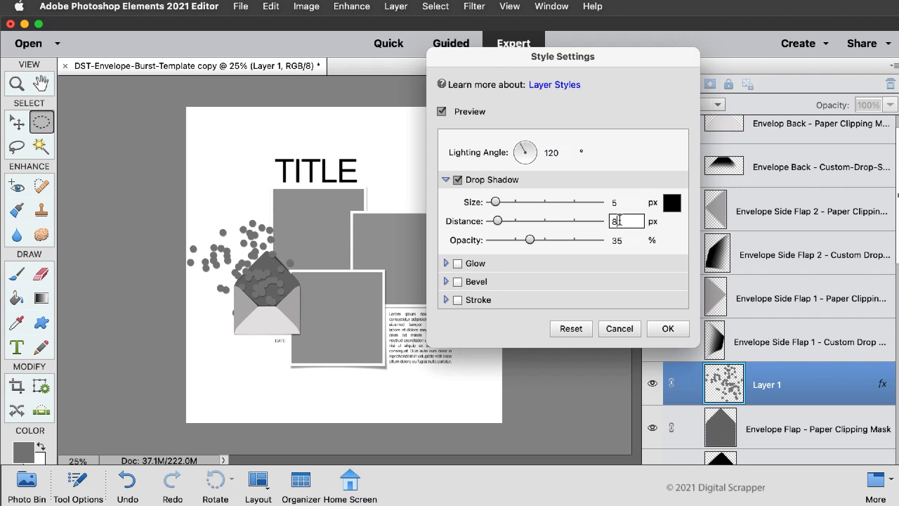
left_click(627, 239)
double_click(627, 240)
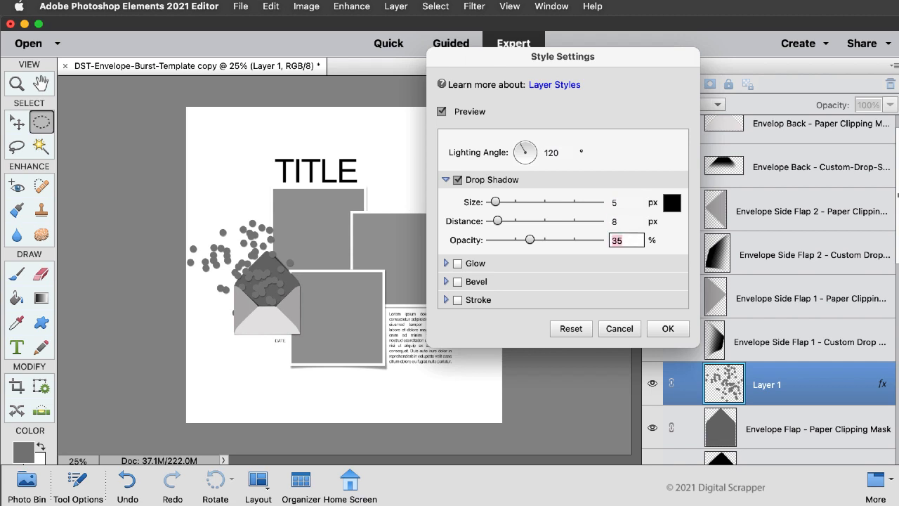
type("50")
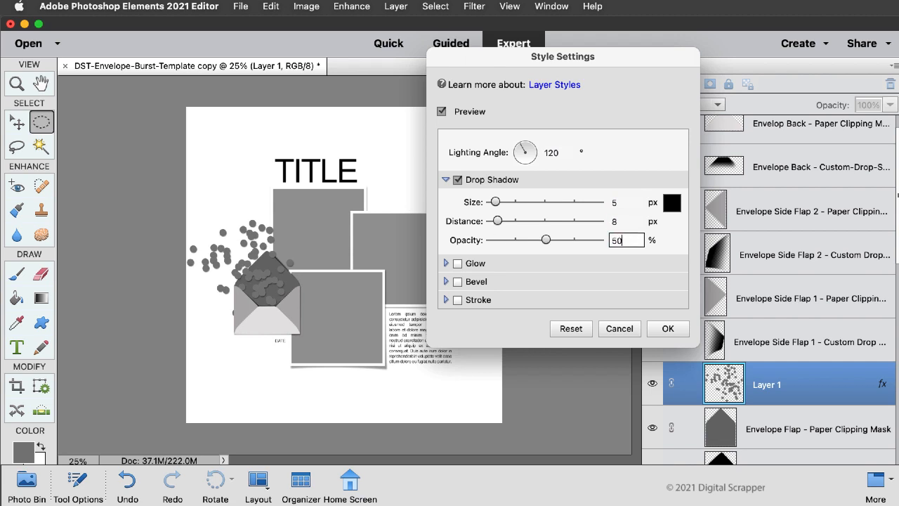
left_click(668, 329)
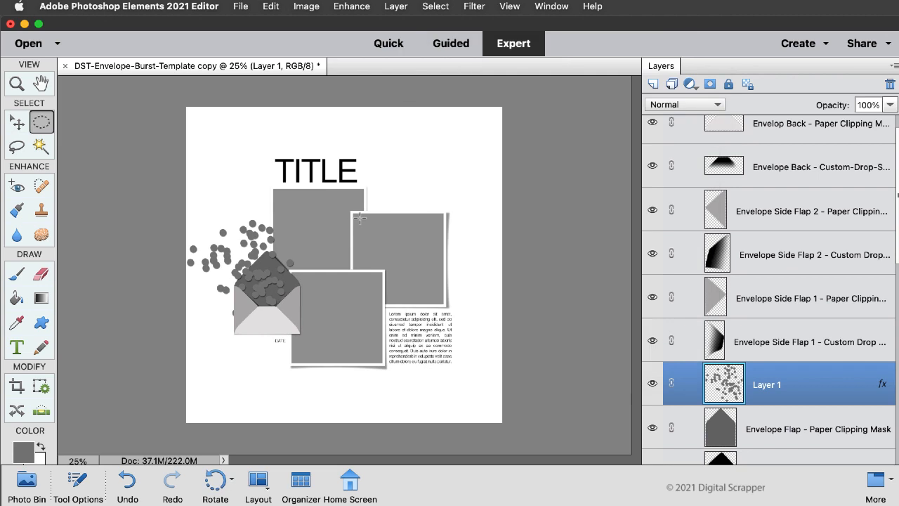
Step: Add another new layer above the confetti dots layer
left_click(653, 83)
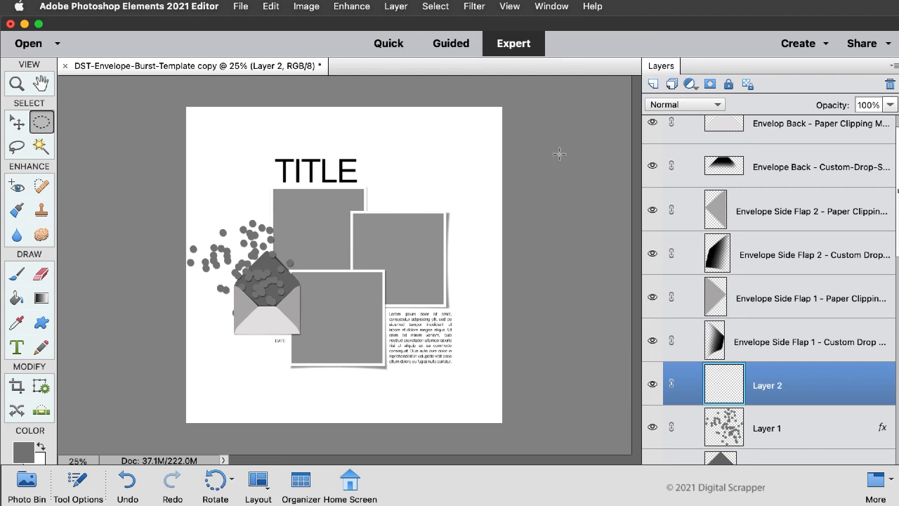
Step: Set the foreground colour to dark grey 393939
left_click(26, 450)
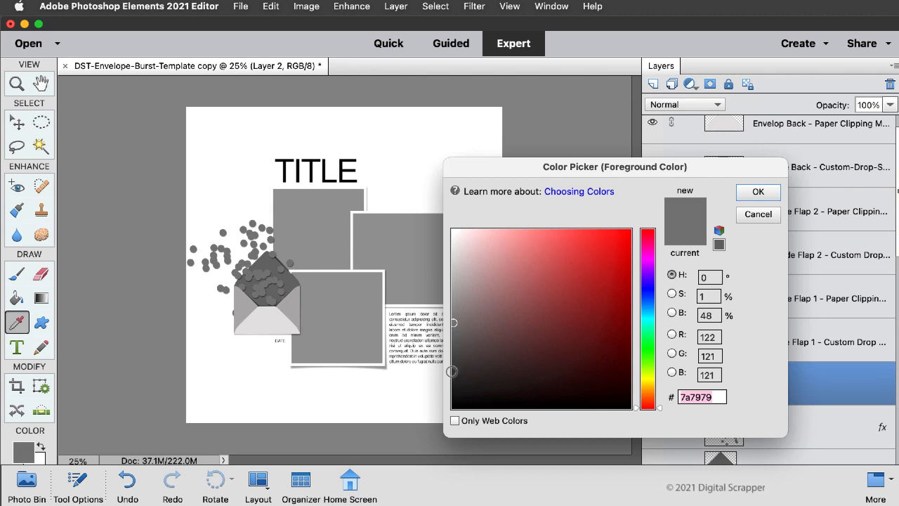
left_click(453, 369)
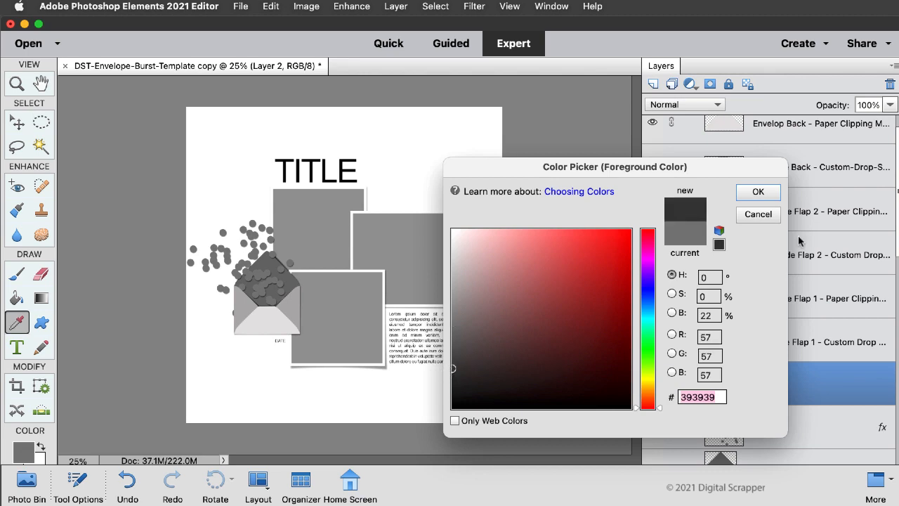
left_click(758, 193)
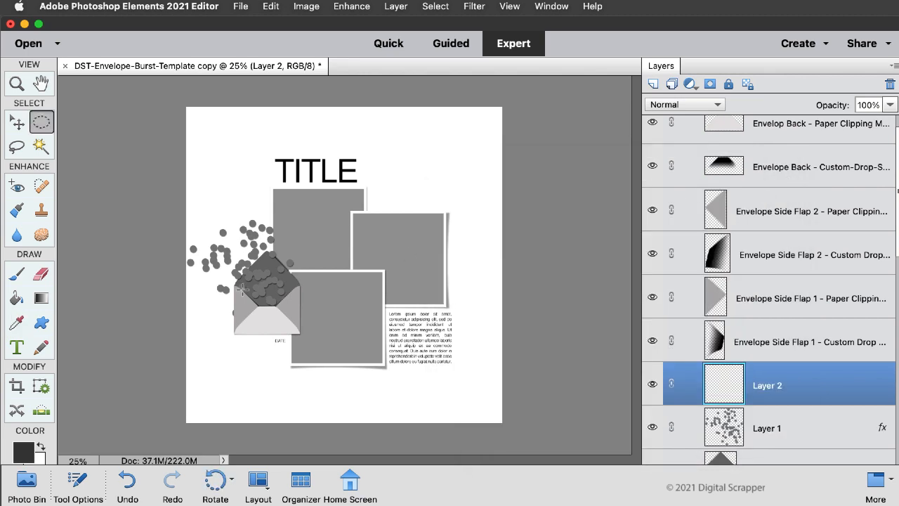
Step: Choose the Circle 4 brush from the Assorted Brushes set for the Brush tool and set its size to 80 px
left_click(17, 274)
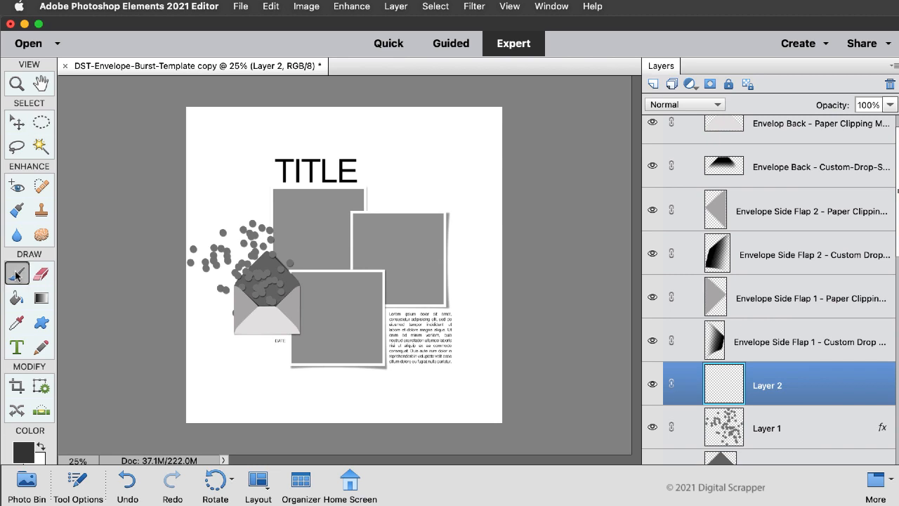
left_click(80, 483)
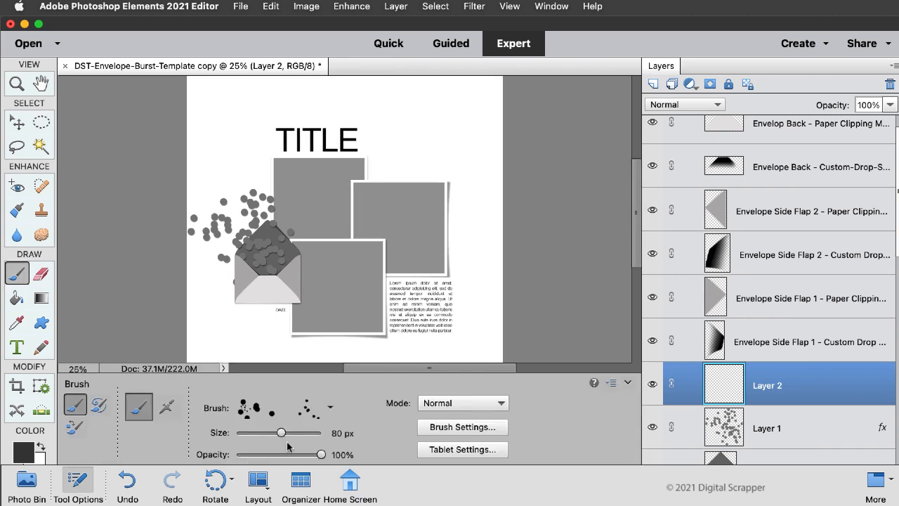
left_click(305, 410)
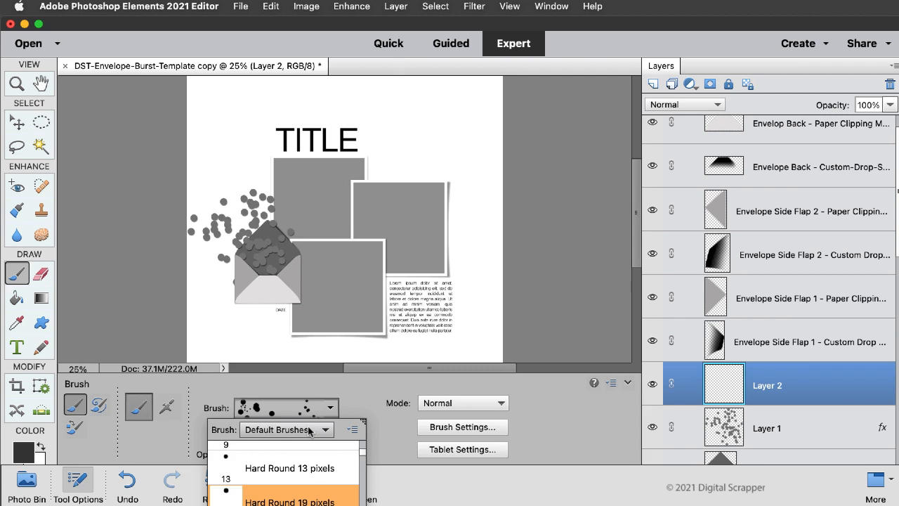
left_click(309, 430)
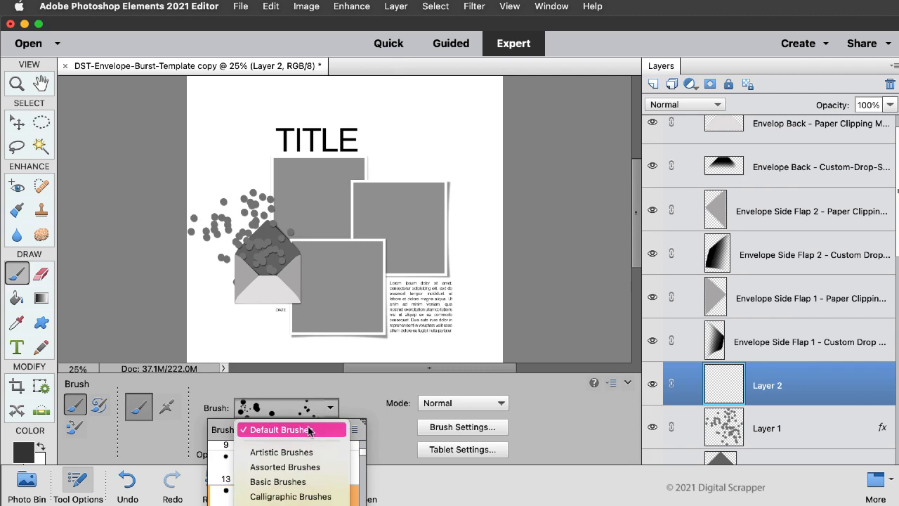
left_click(307, 467)
scroll(308, 470, "down", 3)
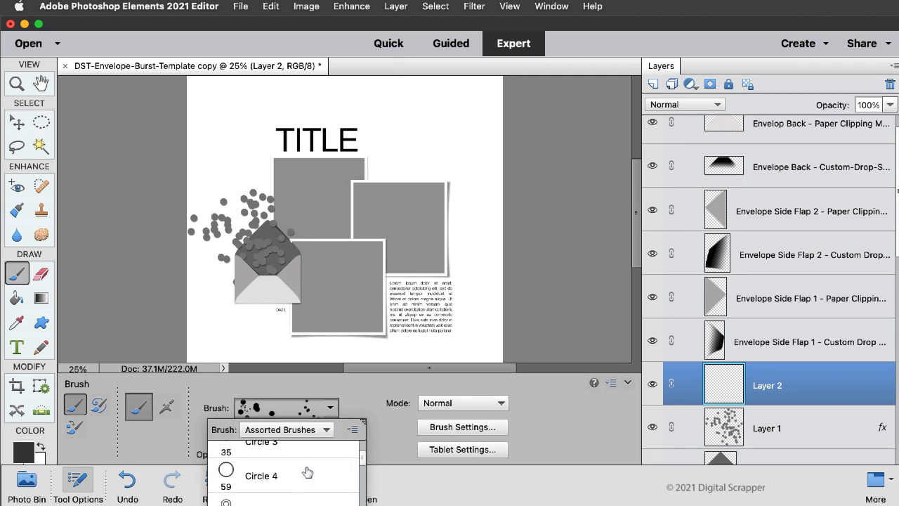
left_click(286, 477)
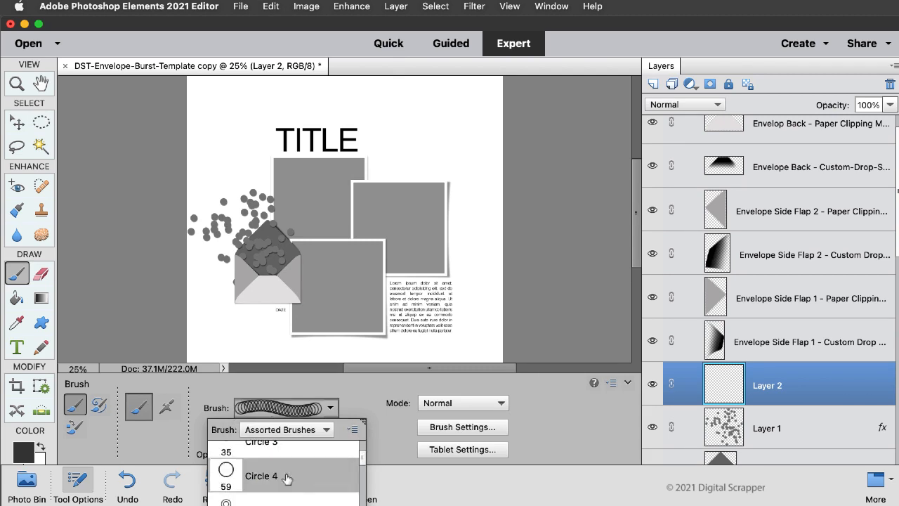
left_click(363, 403)
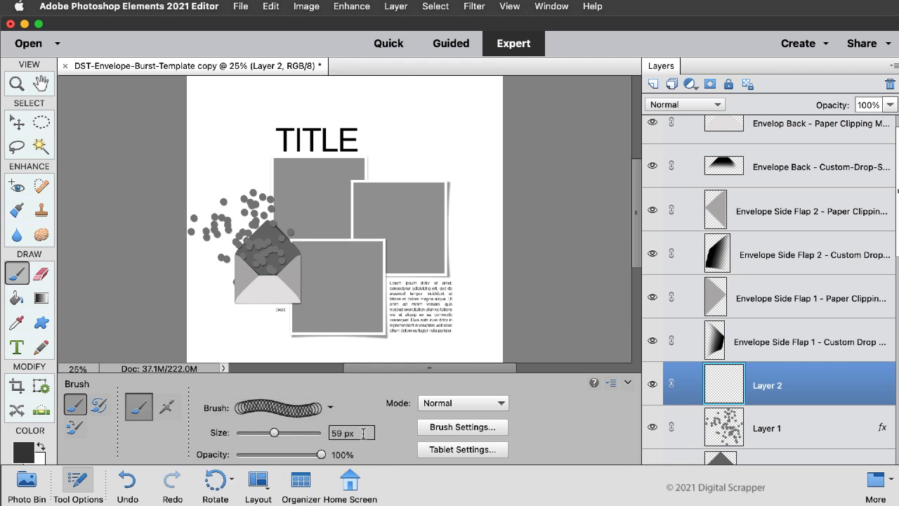
left_click_drag(363, 433, 316, 433)
type("80")
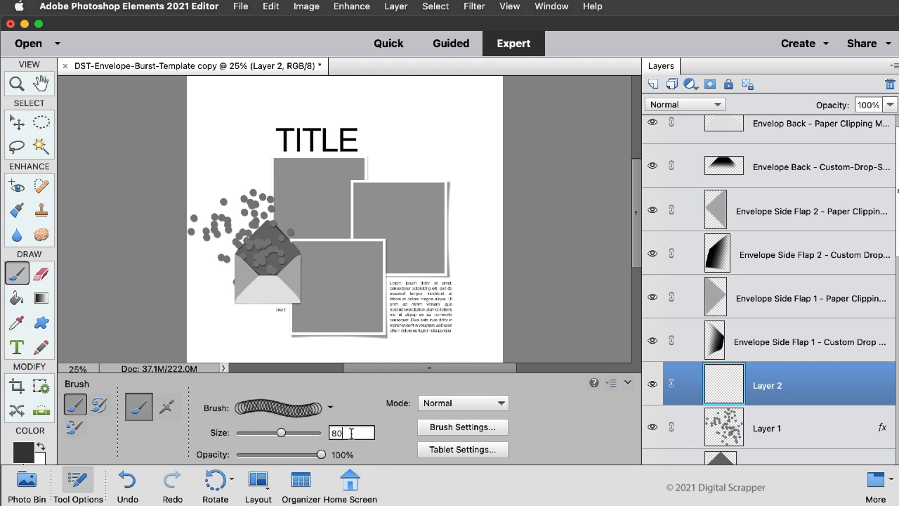
key("Return")
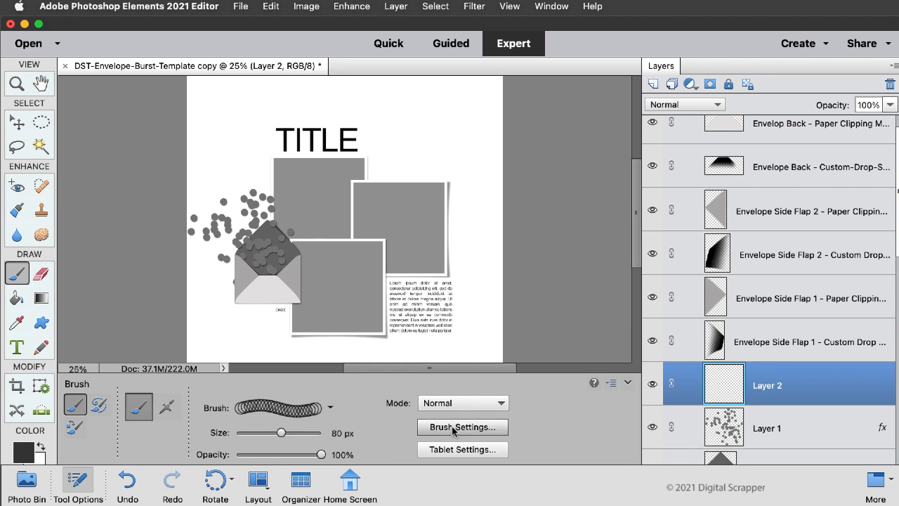
Step: Set the brush's scatter to 100% and its spacing to 1000%
left_click(453, 429)
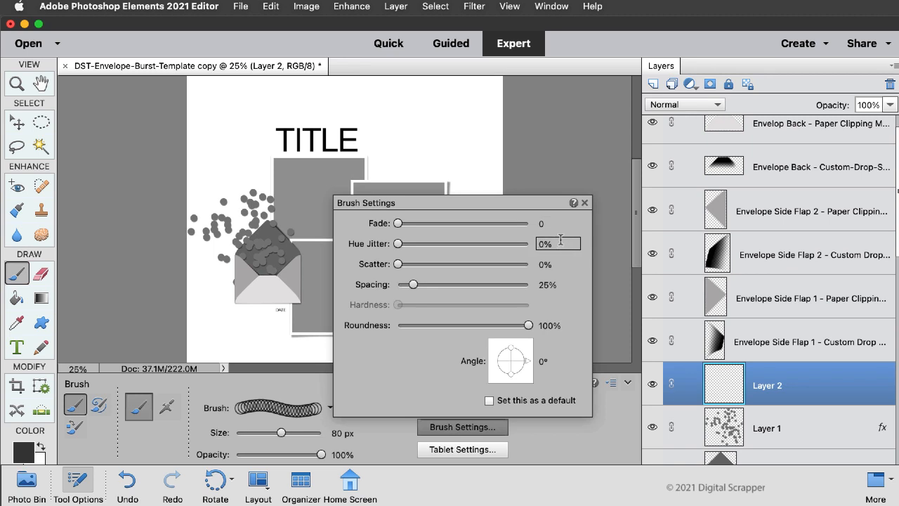
left_click(559, 265)
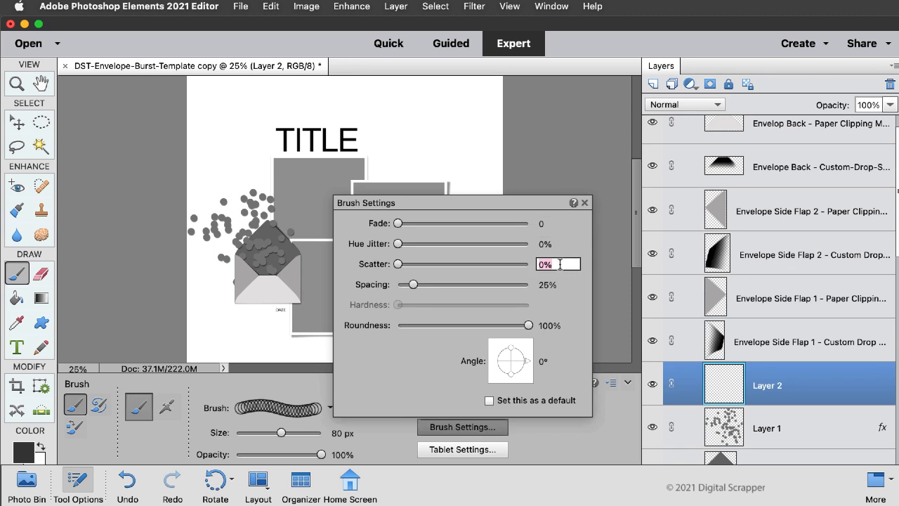
type("100")
key("Tab")
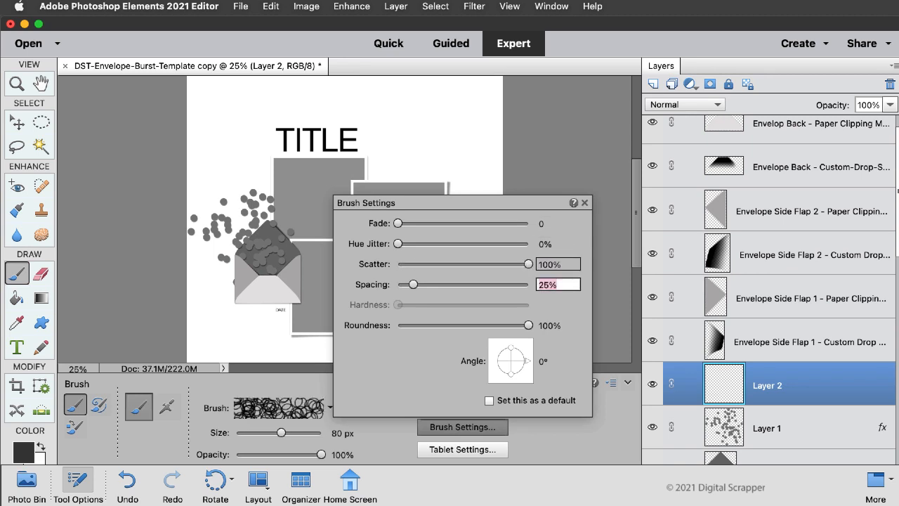
type("1000")
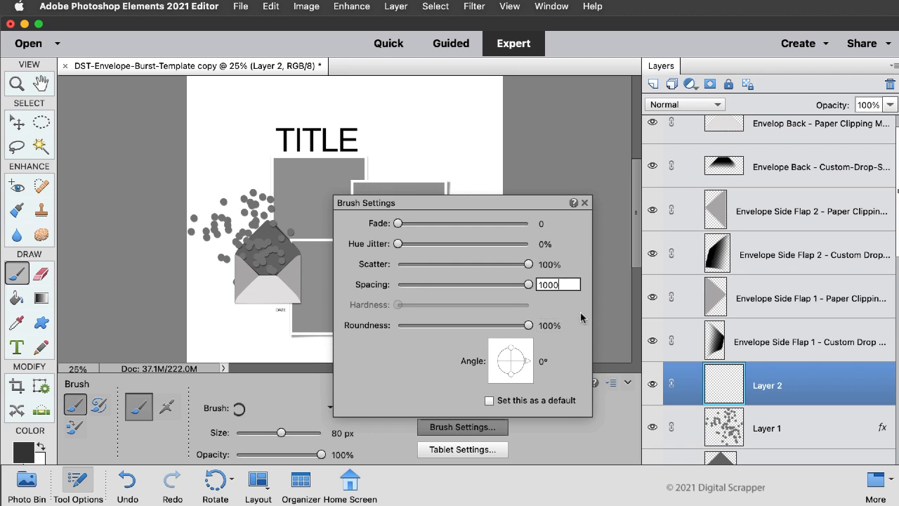
key("Return")
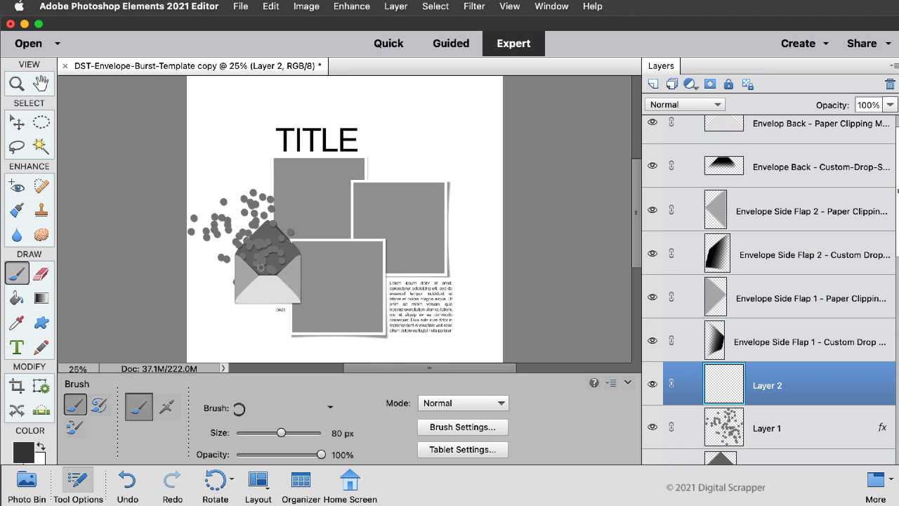
Step: Paint confetti rings bursting out of the envelope on Layer 2, and copy Layer 1's drop shadow style onto it
mouse_move(258, 271)
left_mouse_down()
mouse_move(277, 255)
mouse_move(229, 209)
mouse_move(242, 200)
mouse_move(239, 215)
left_mouse_up()
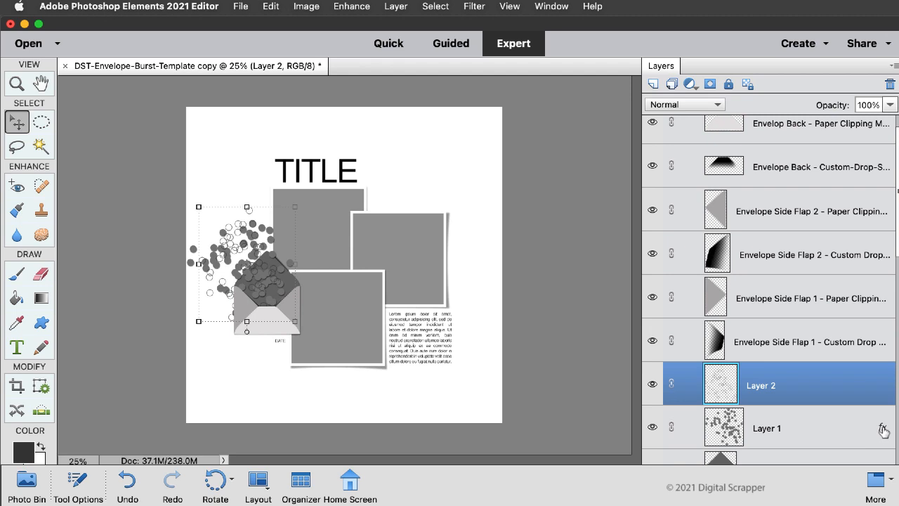
left_click_drag(884, 431, 881, 385)
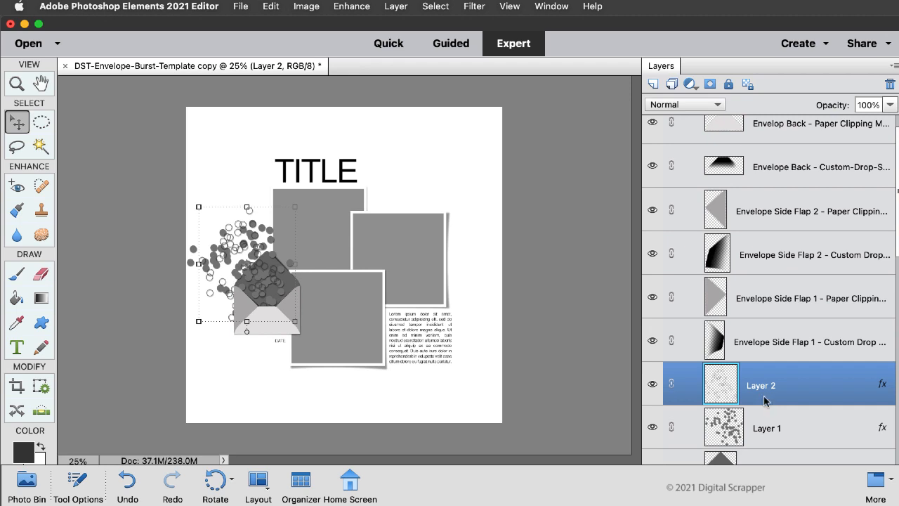
Step: Duplicate the document as "DST-Envelope-Burst-Template copy 2" with its layers intact, and dock the floating copy beside the original document
left_click(249, 6)
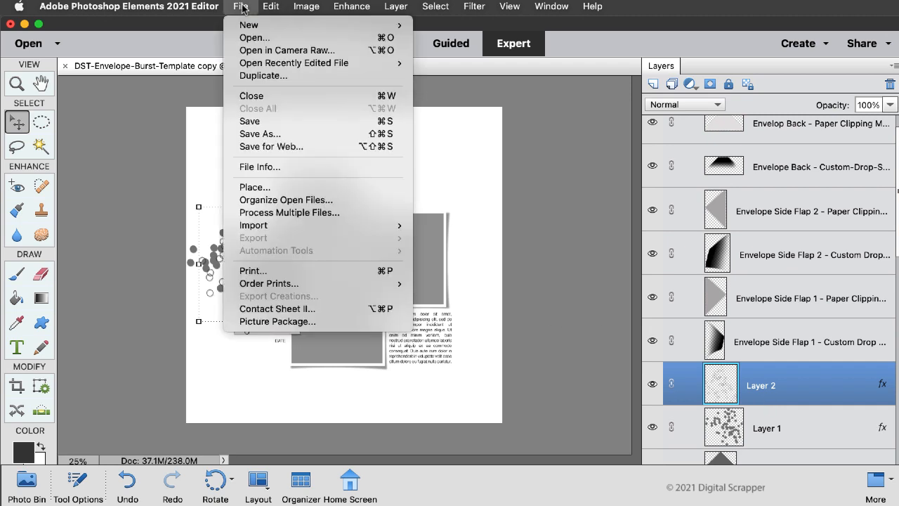
left_click(266, 76)
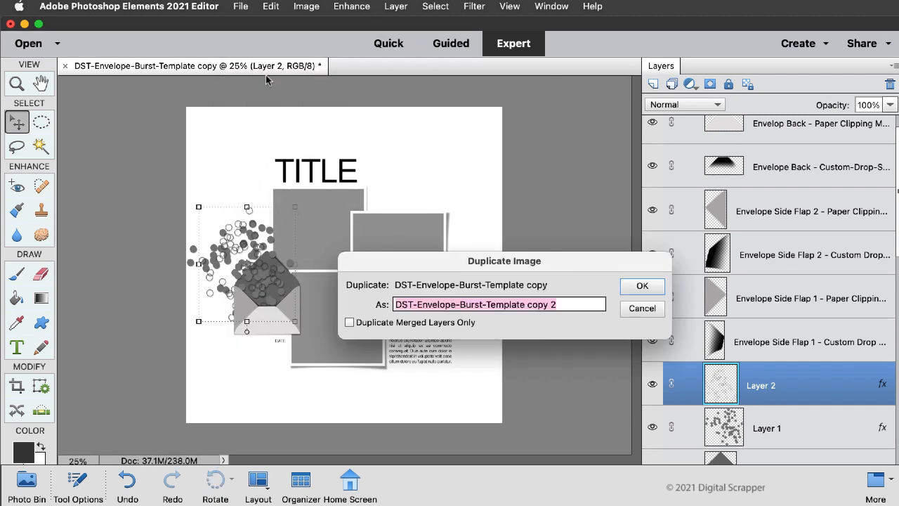
left_click(643, 286)
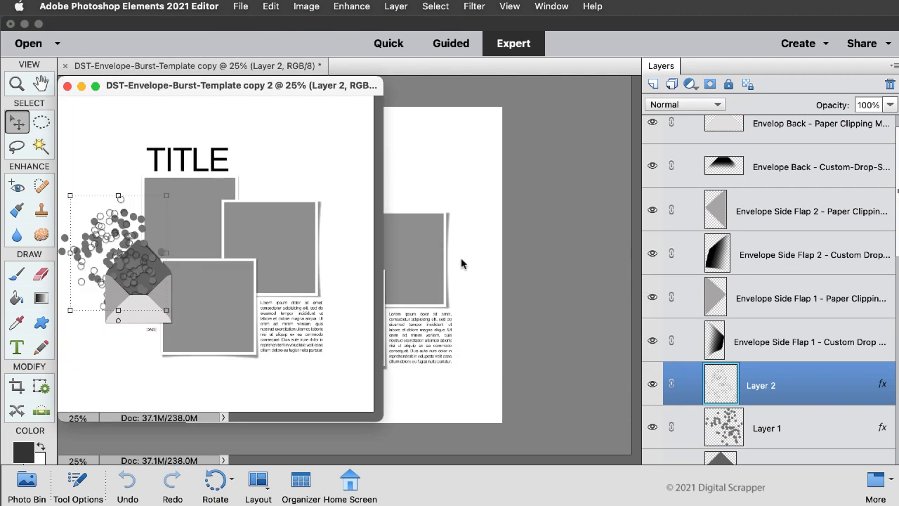
left_click_drag(301, 88, 371, 66)
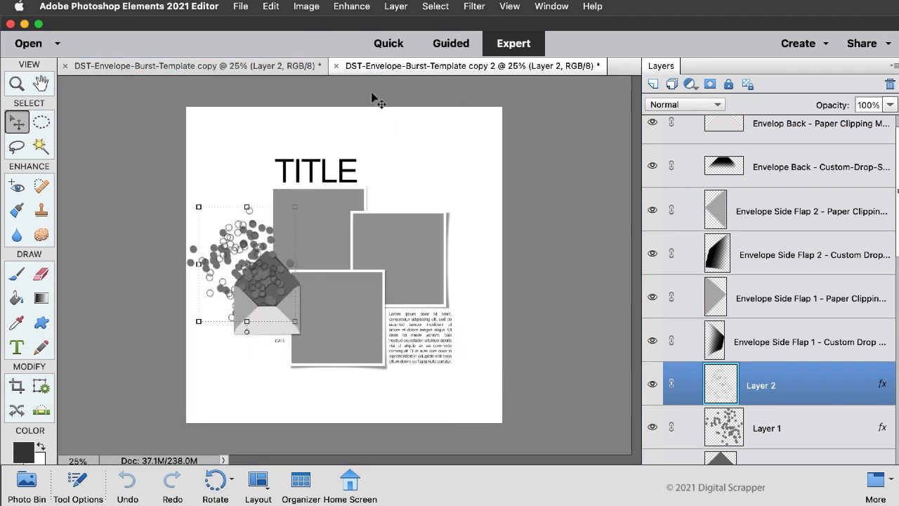